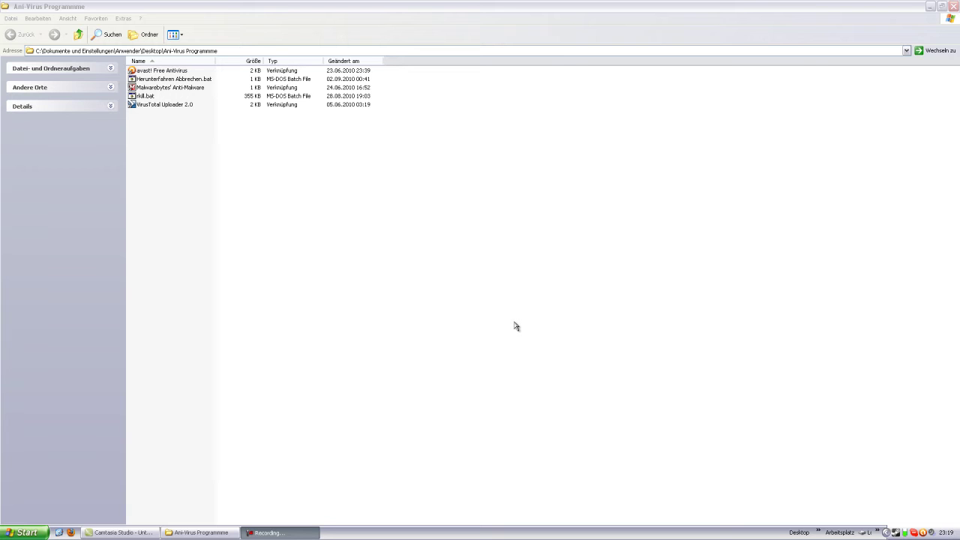
left_click(144, 97)
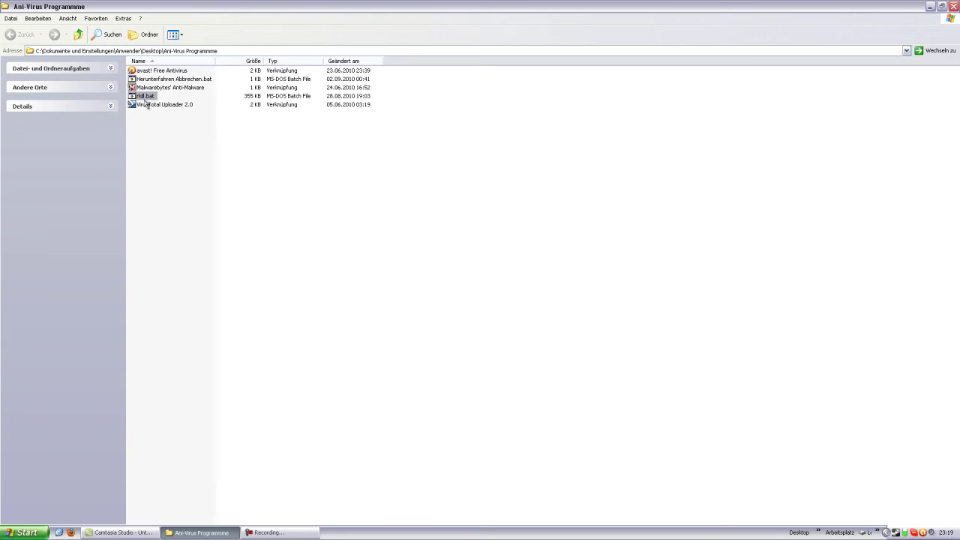
left_click(246, 192)
left_click(135, 97)
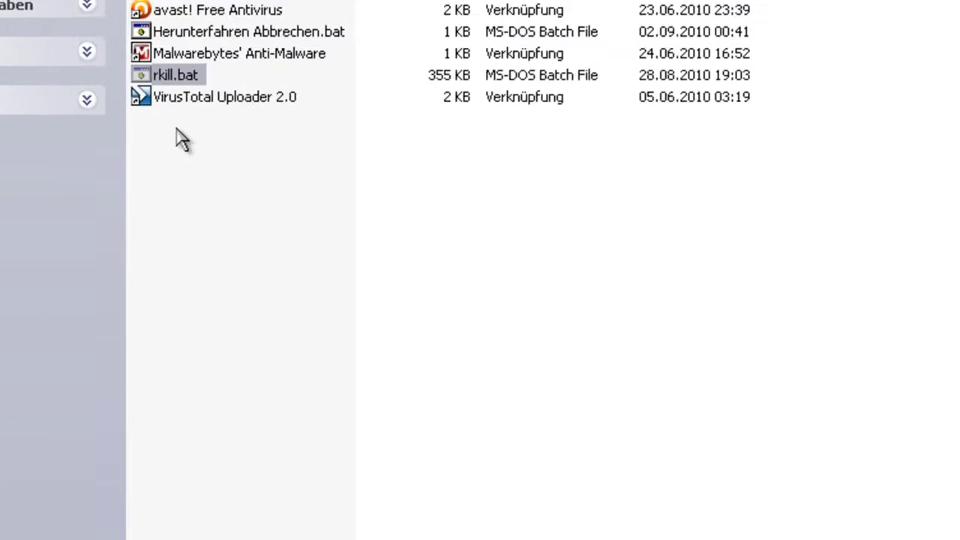
left_click(237, 193)
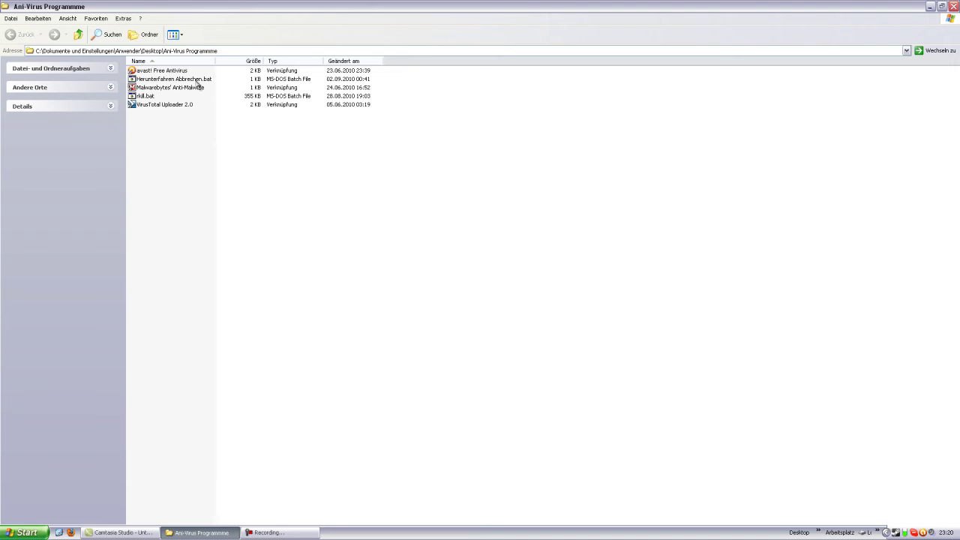
Minimize the Ani-Virus Programmme folder and open the Viruse selfmade folder inside Eigene Dateien
left_click(202, 533)
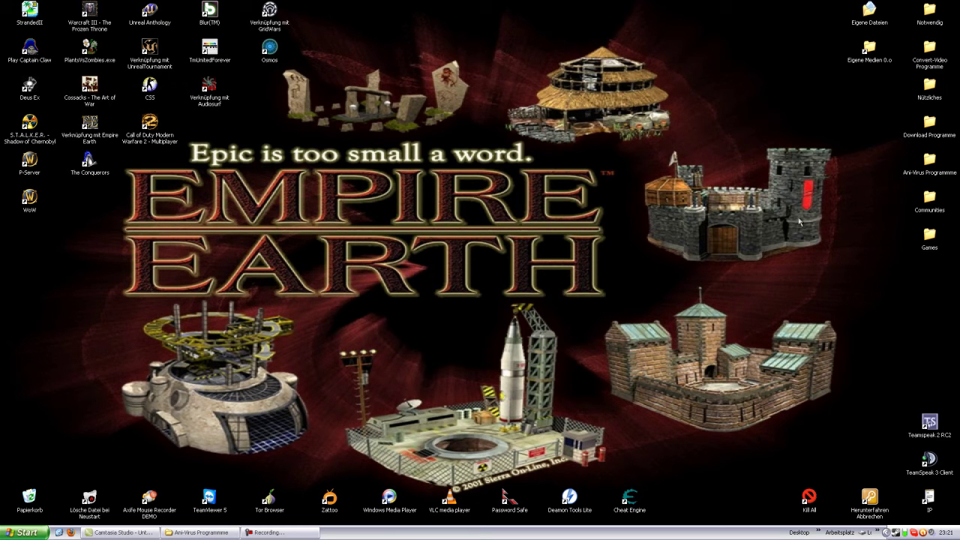
left_click(865, 23)
double_click(865, 22)
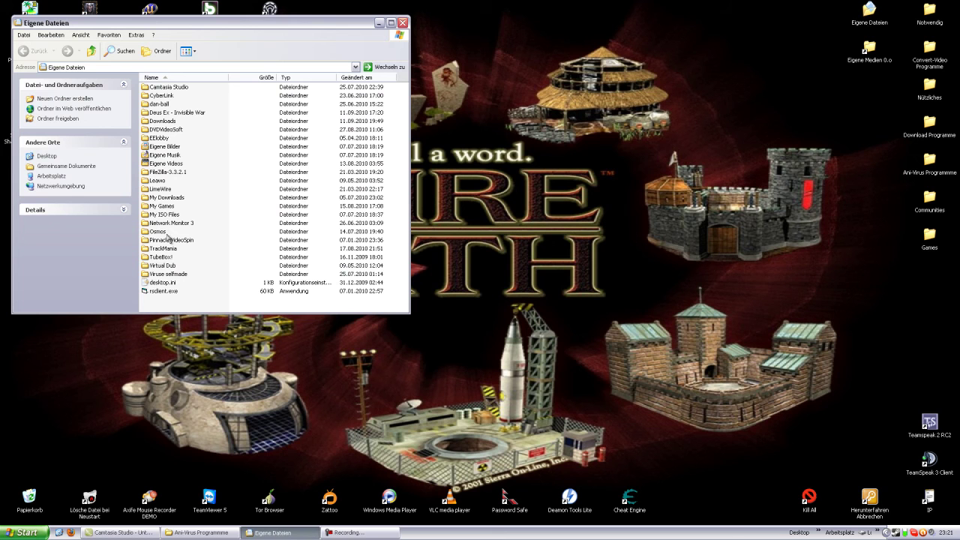
double_click(158, 276)
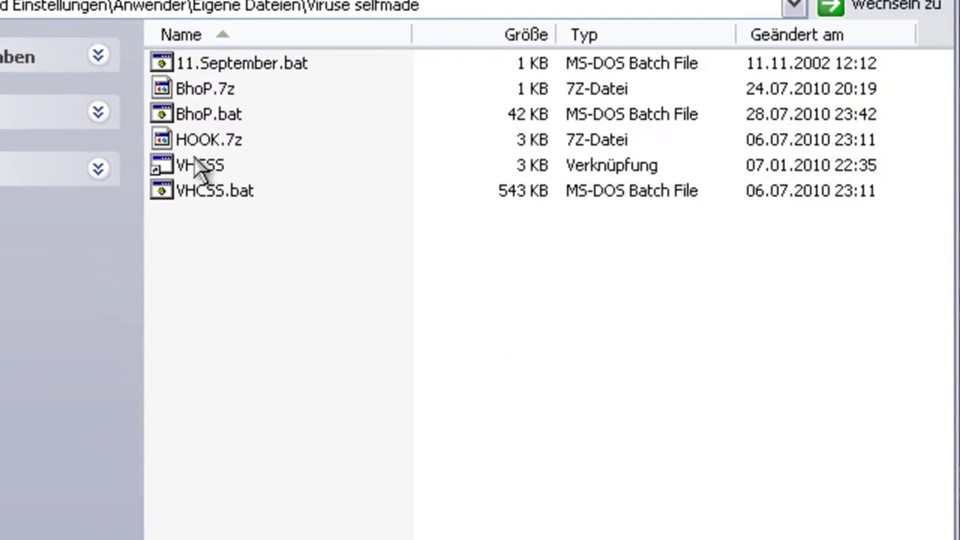
Start the VHCSS shutdown shortcut with the Ani-Virus Programmme folder within reach, and abort the countdown by running Herunterfahren Abbrechen.bat
left_click(201, 167)
right_click(203, 160)
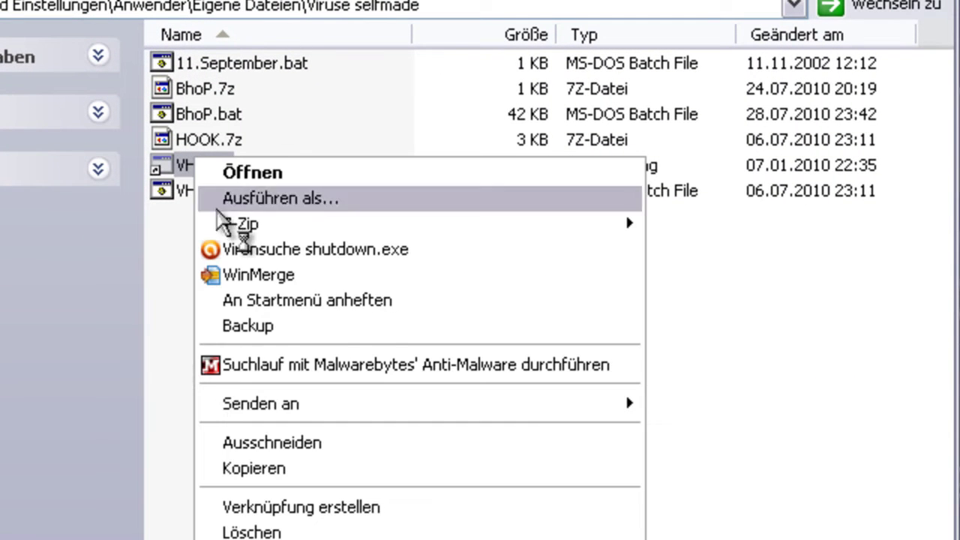
left_click(156, 271)
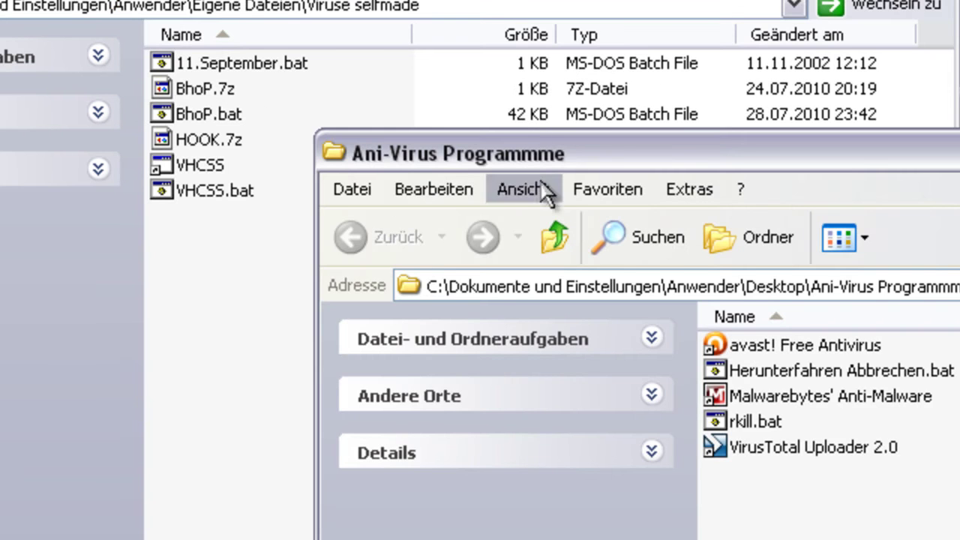
left_click_drag(550, 155, 270, 514)
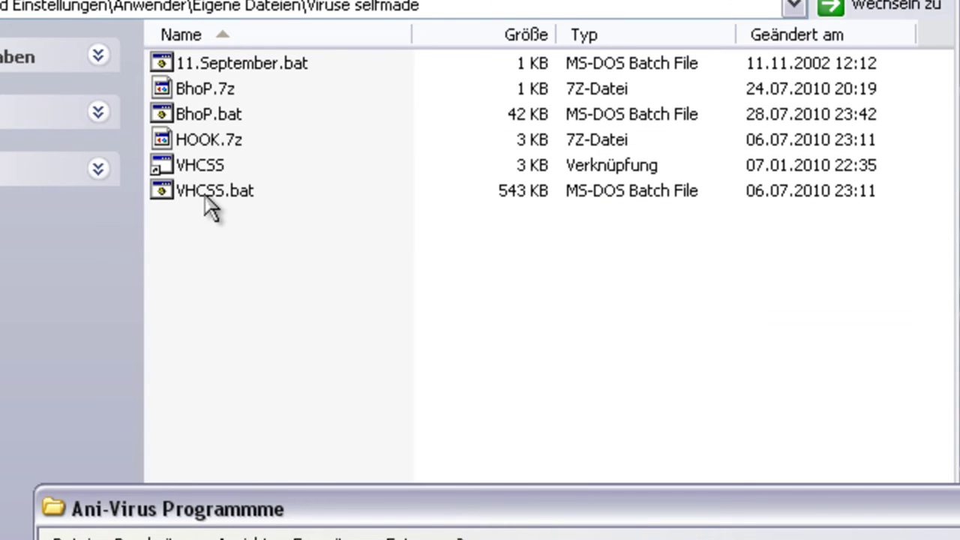
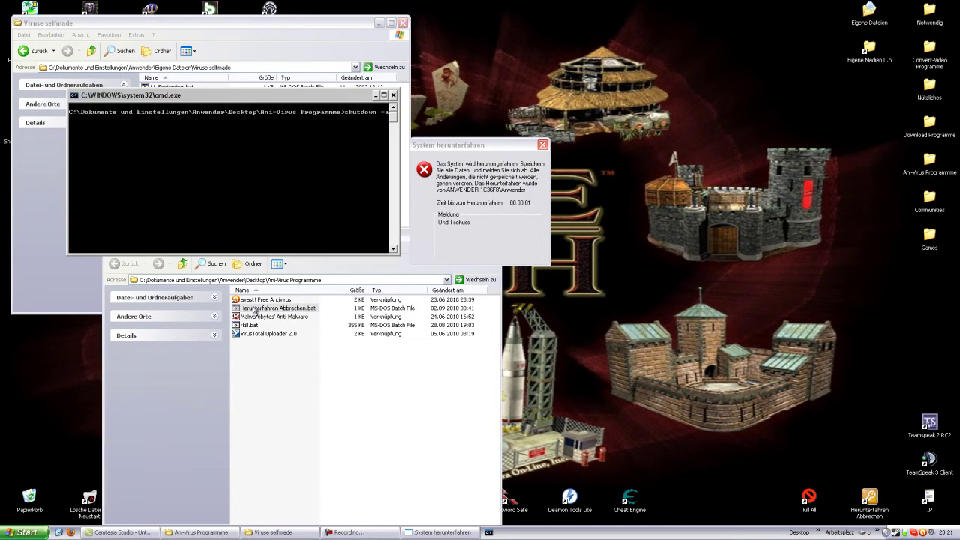
key("Return")
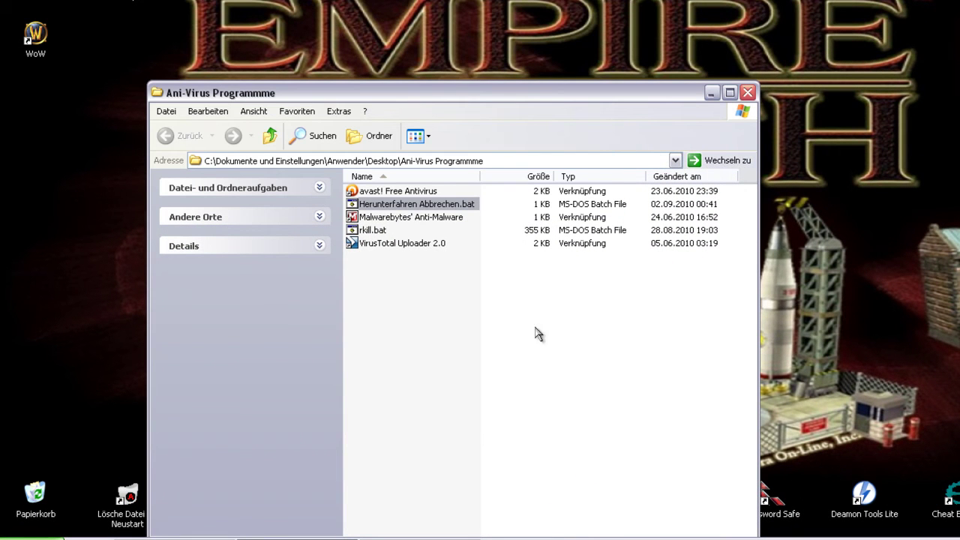
left_click(496, 274)
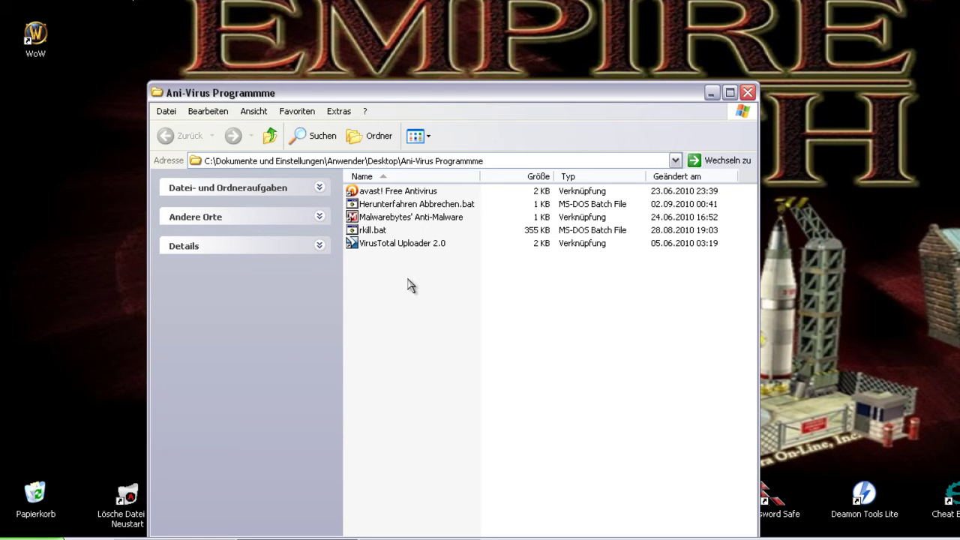
Launch VirusTotal Uploader 2.0, look at its file selection for uploading, and cancel out of it
left_click_drag(511, 94, 563, 14)
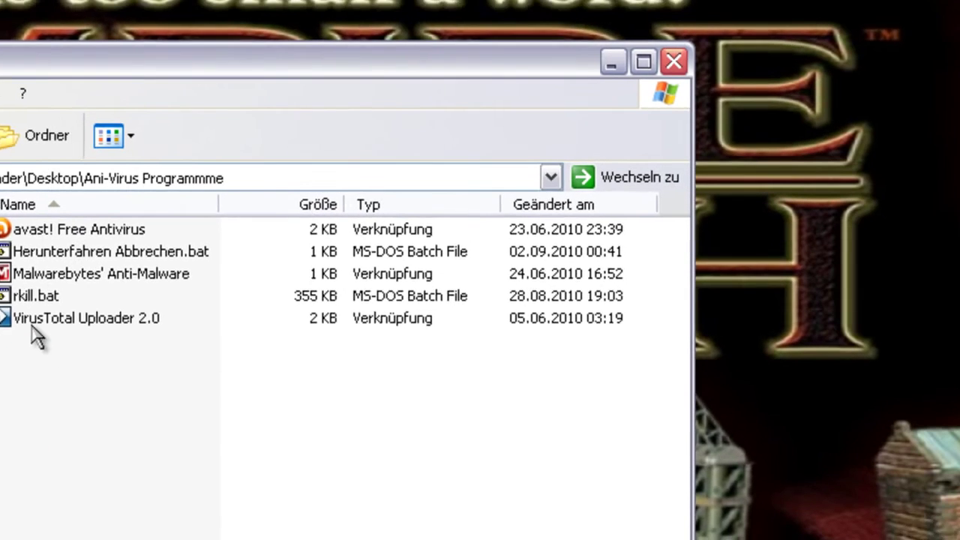
double_click(165, 321)
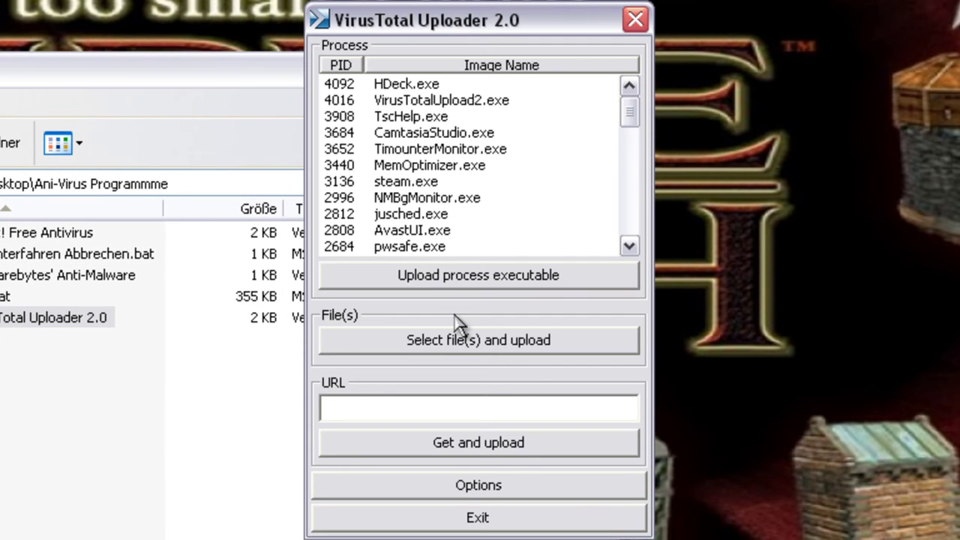
left_click(456, 344)
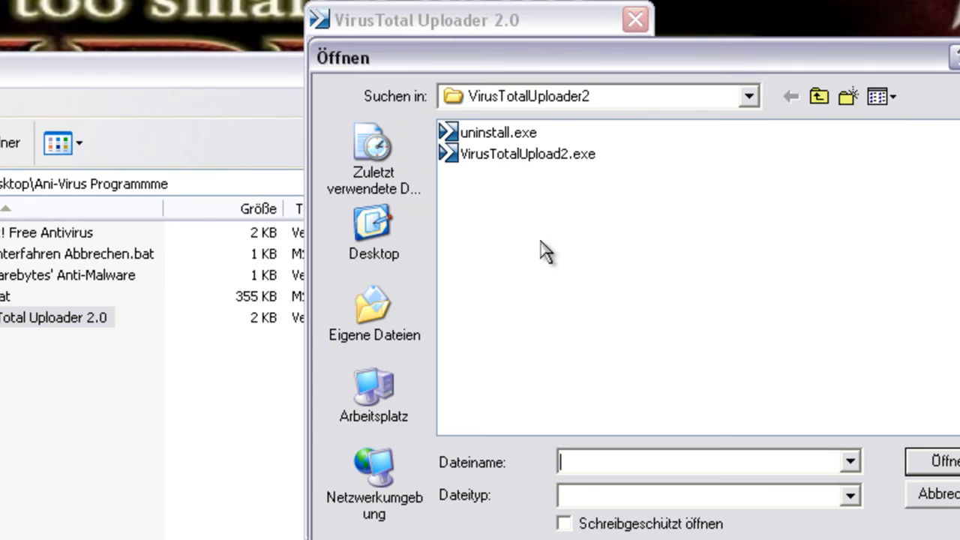
left_click(525, 154)
left_click(930, 494)
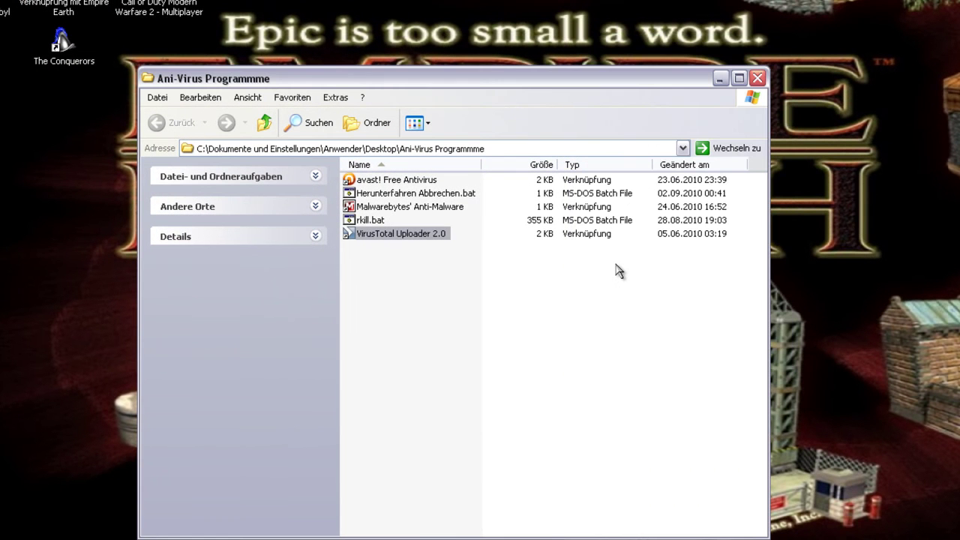
Move rkill.bat out of the Ani-Virus Programmme folder onto a free area of the desktop
left_click(616, 265)
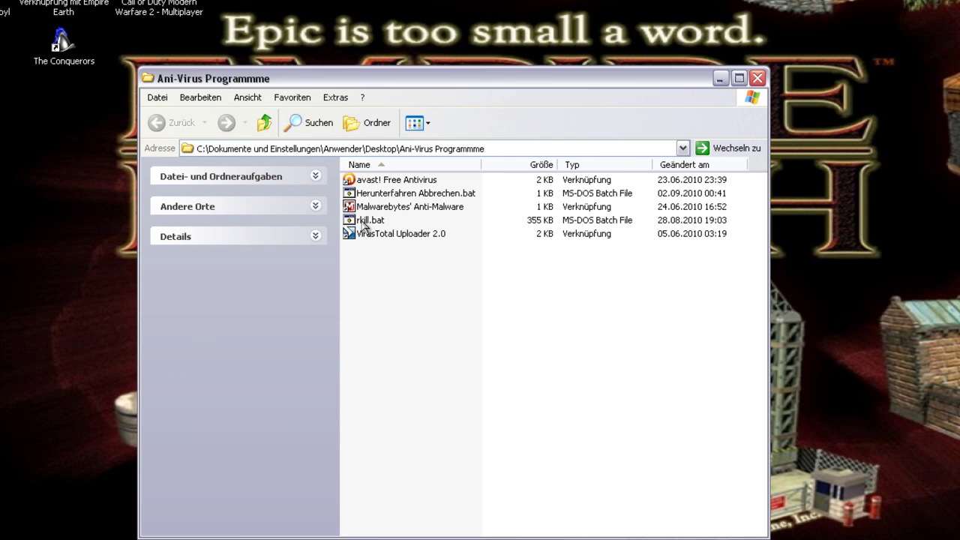
left_click_drag(428, 82, 482, 13)
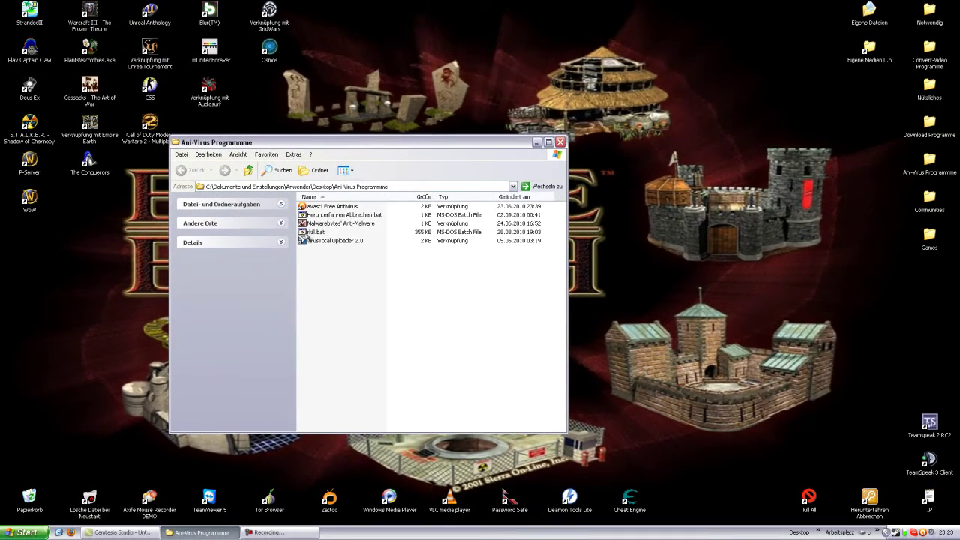
left_click(409, 158)
key("ctrl+v")
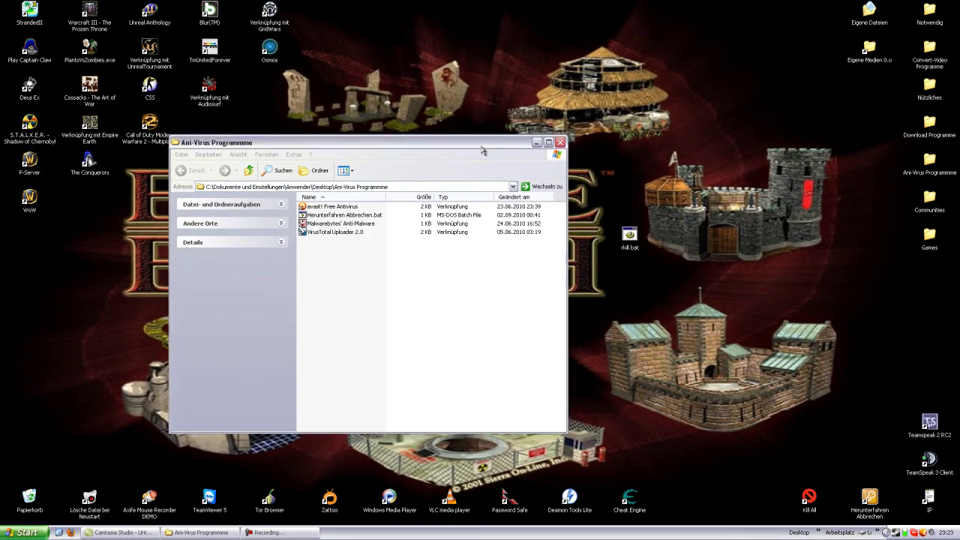
left_click_drag(485, 148, 320, 150)
left_click(629, 236)
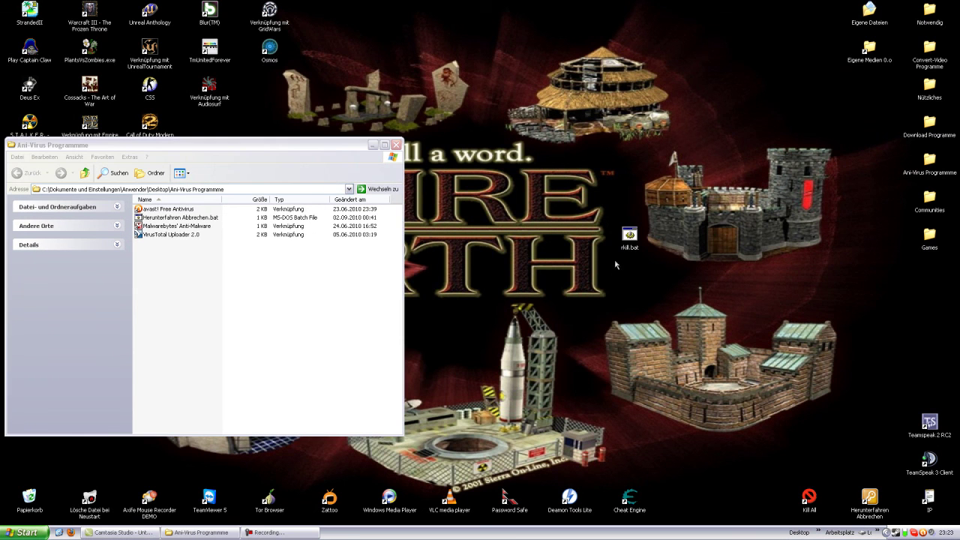
left_click_drag(527, 225, 510, 198)
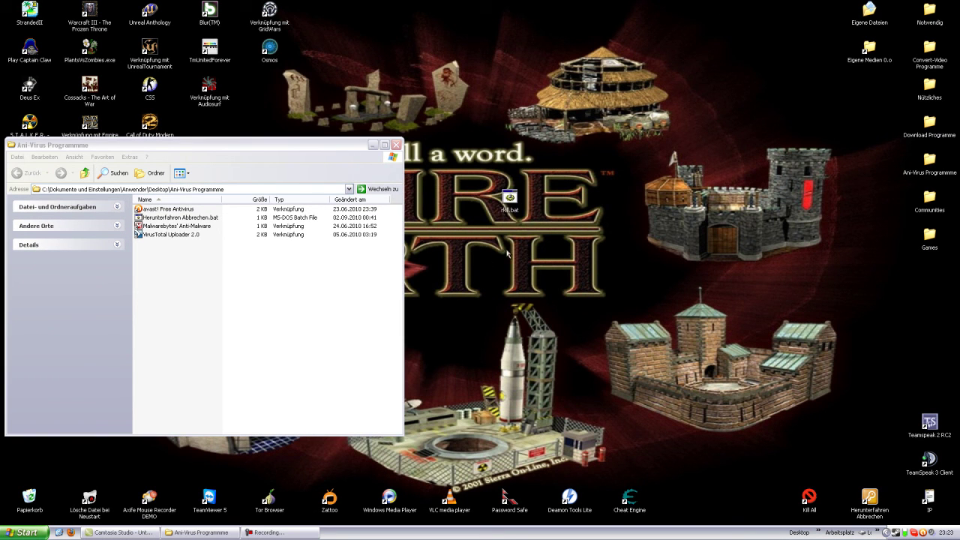
Create a shortcut to rkill.bat on the desktop and move the folder window off it
right_click(509, 197)
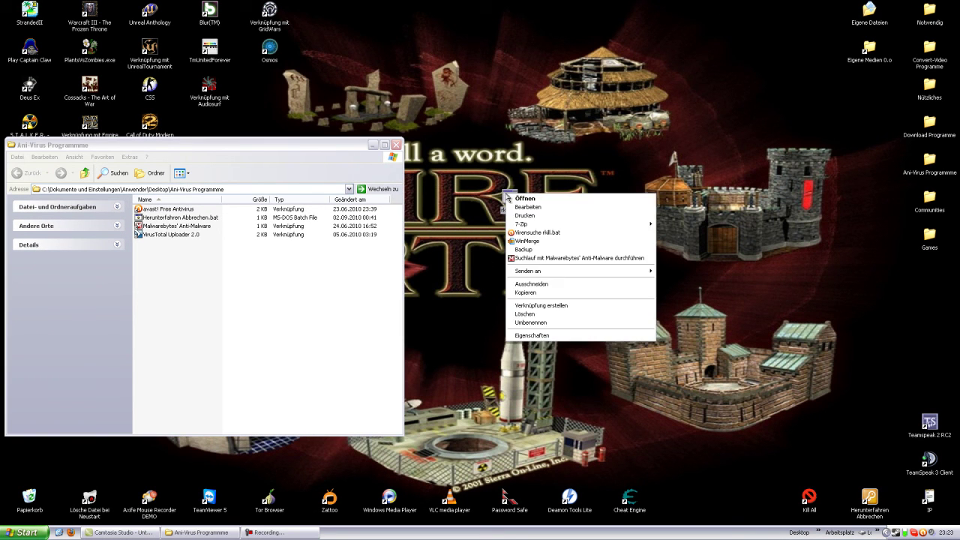
left_click(546, 307)
left_click_drag(223, 150, 415, 165)
Open the rkill.bat shortcut's properties, browse the alternative icons in SHELL32.dll, and cancel both dialogs
left_click(47, 267)
right_click(35, 235)
left_click(78, 384)
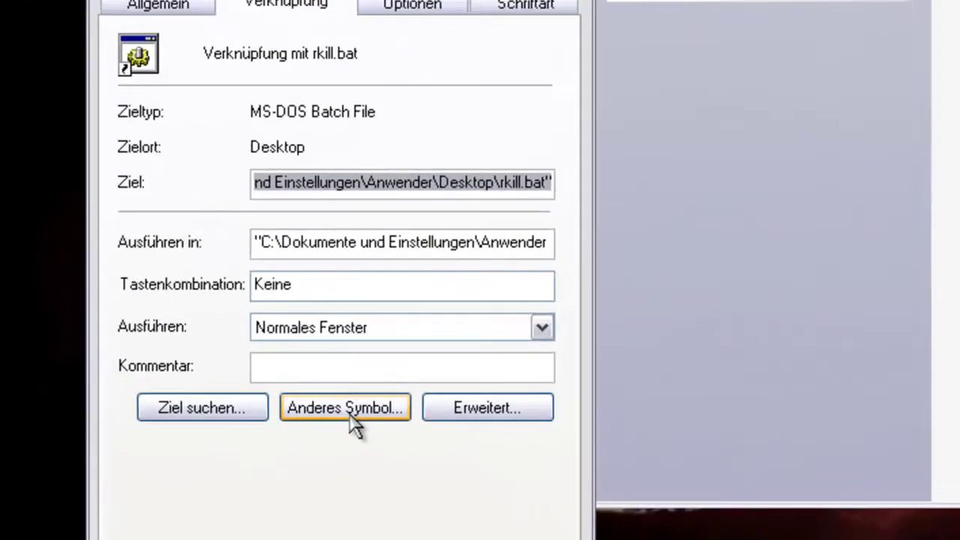
left_click(350, 418)
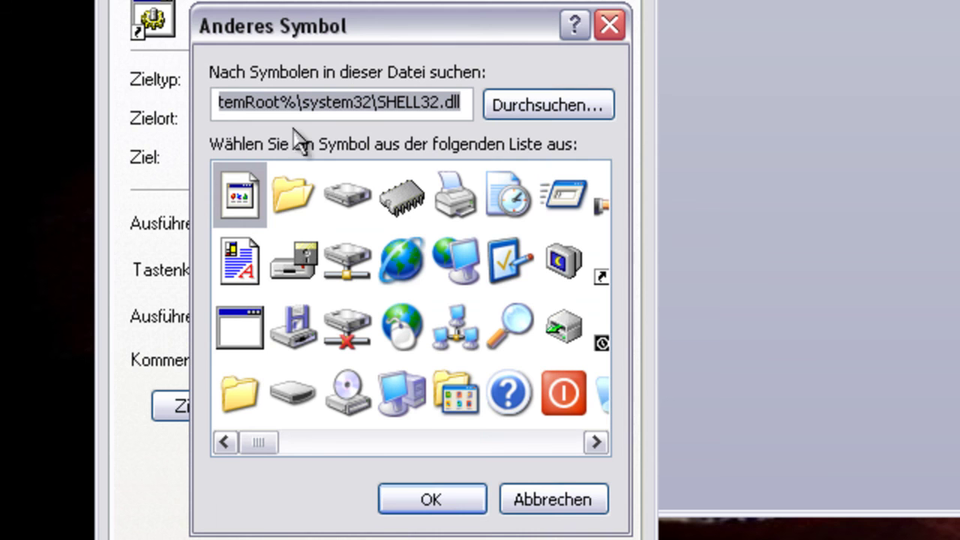
left_click_drag(271, 446, 437, 495)
left_click(550, 504)
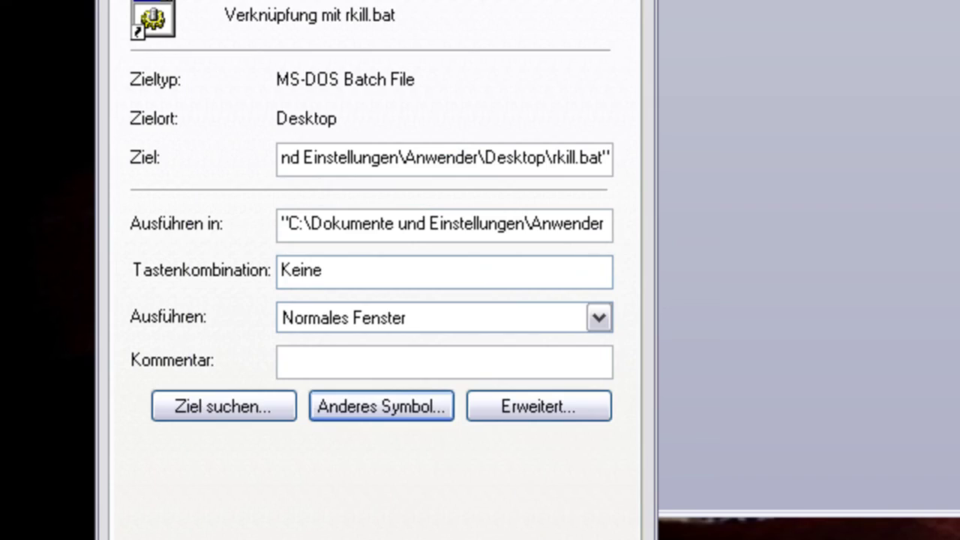
key("Escape")
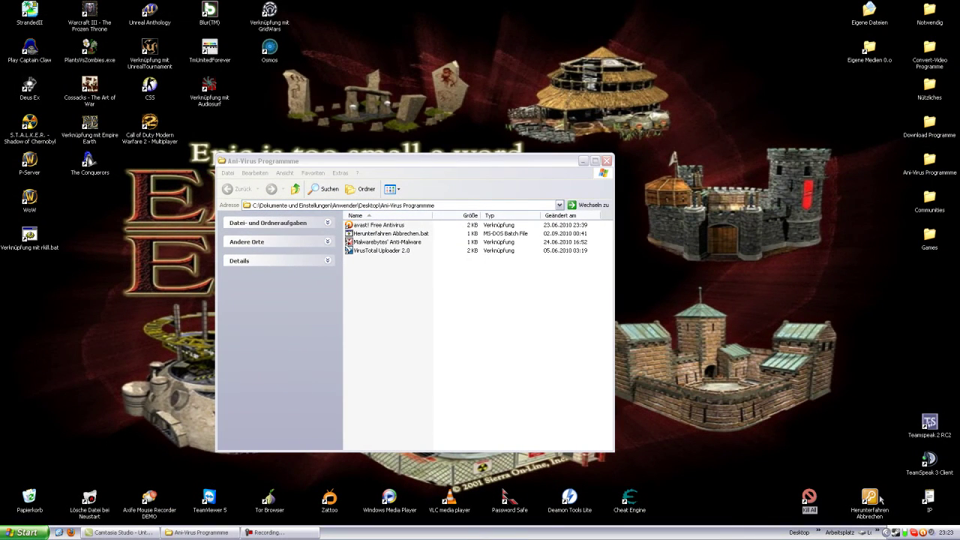
Delete the rkill.bat shortcut from the desktop and confirm the deletion
double_click(874, 499)
right_click(28, 233)
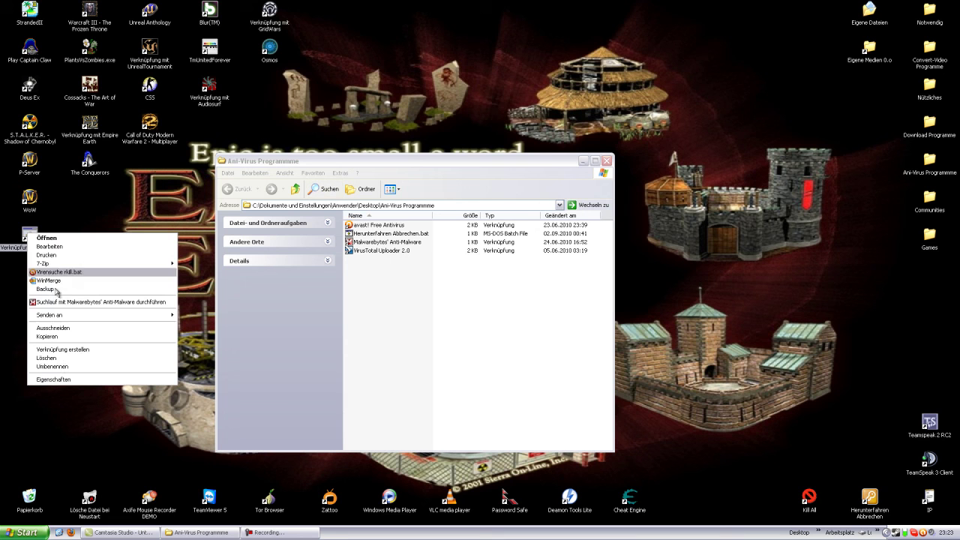
left_click(54, 361)
left_click(514, 280)
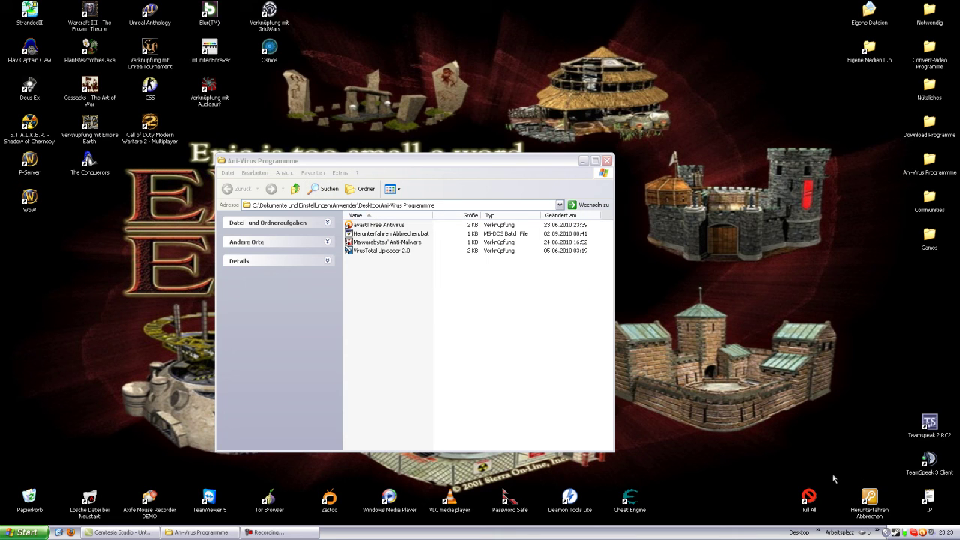